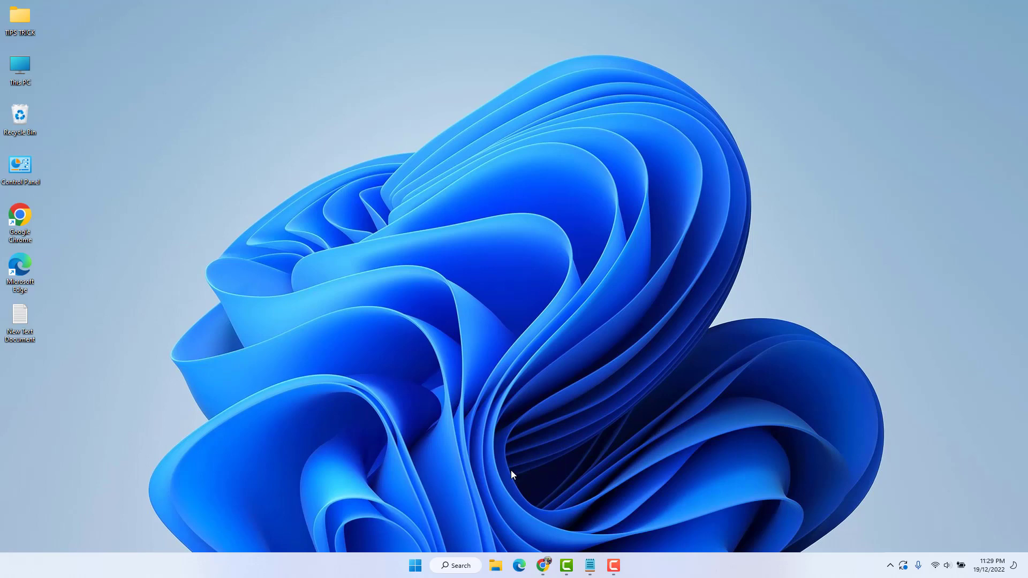
# - On the Date & time page, switch Set time automatically off and run Sync now
pyautogui.rightClick(415, 565)
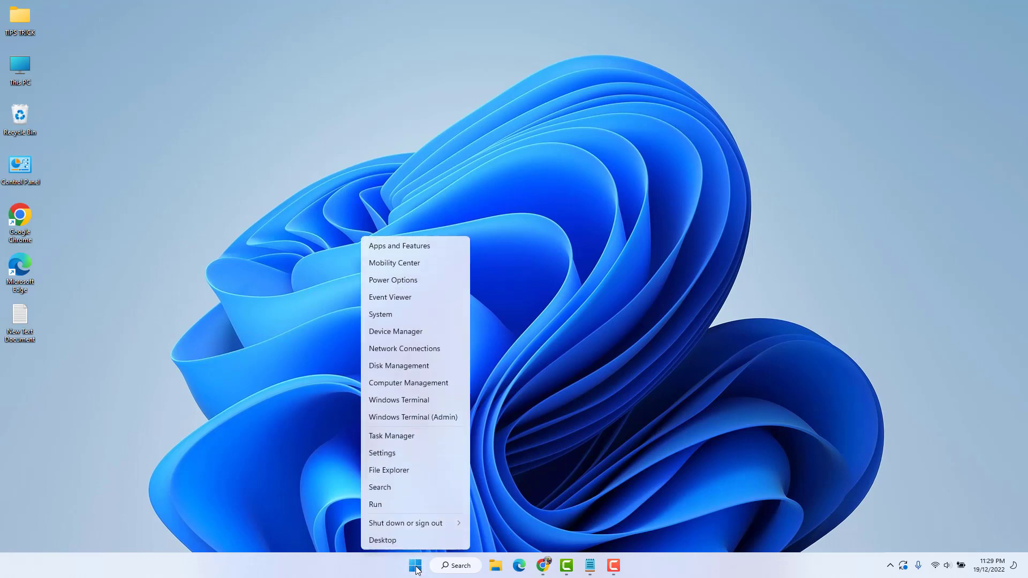
pyautogui.click(396, 451)
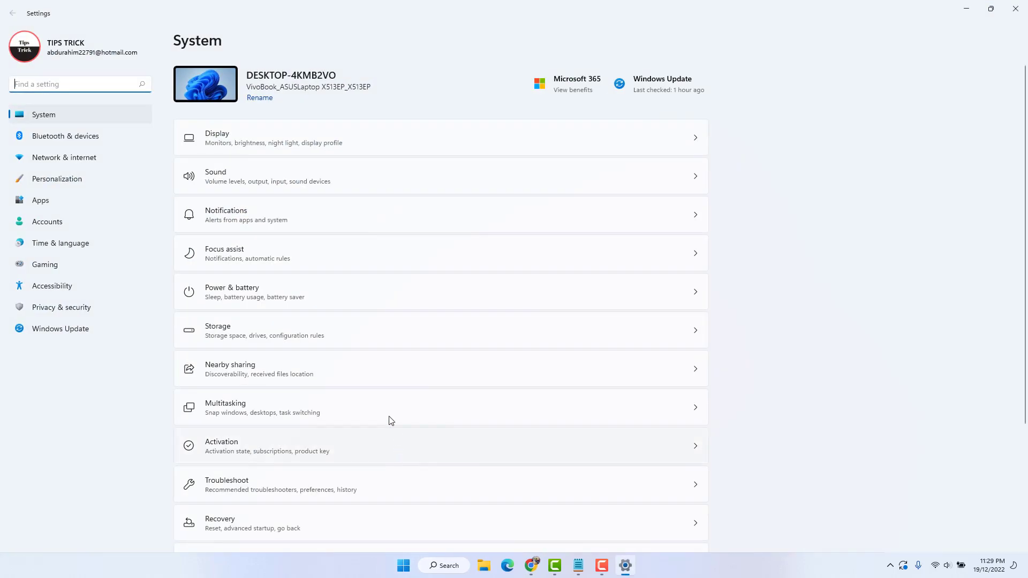
pyautogui.click(64, 250)
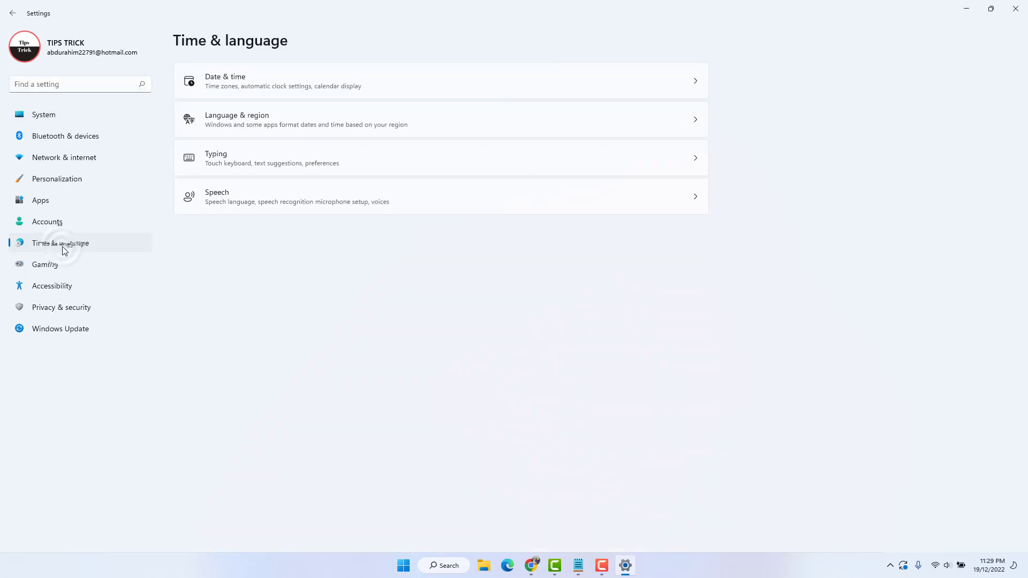
pyautogui.click(243, 80)
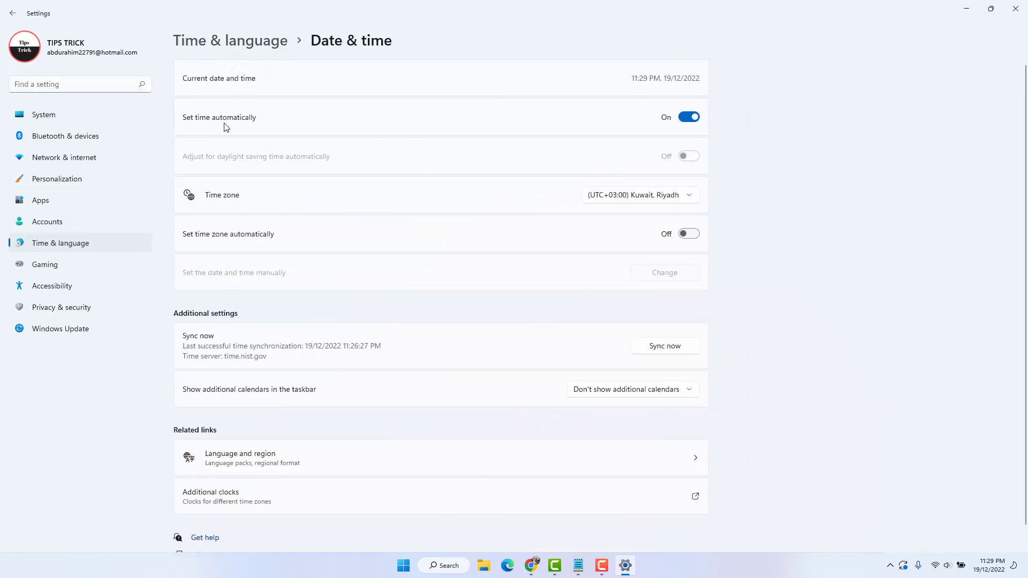
pyautogui.click(689, 118)
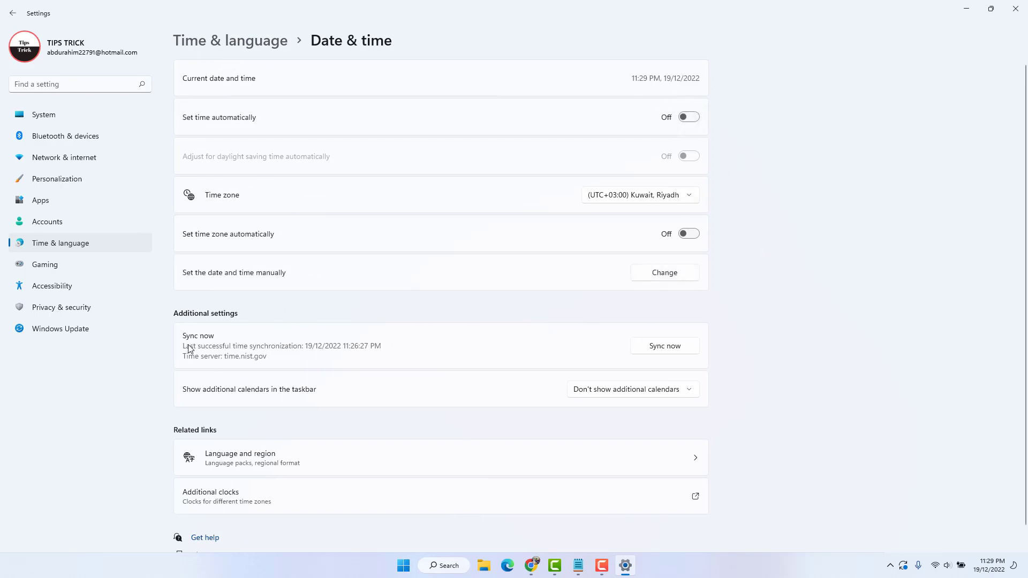
pyautogui.click(654, 343)
# - Set the time zone to (UTC+04:00) Tbilisi, turn automatic time back on, and close Settings
pyautogui.click(615, 198)
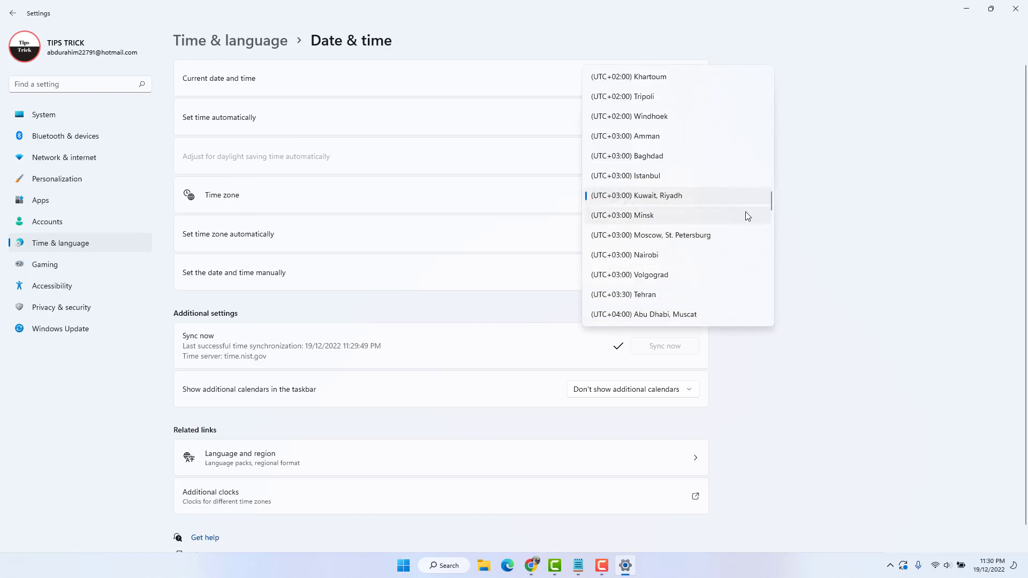
pyautogui.moveTo(771, 202); pyautogui.dragTo(771, 220)
pyautogui.click(659, 225)
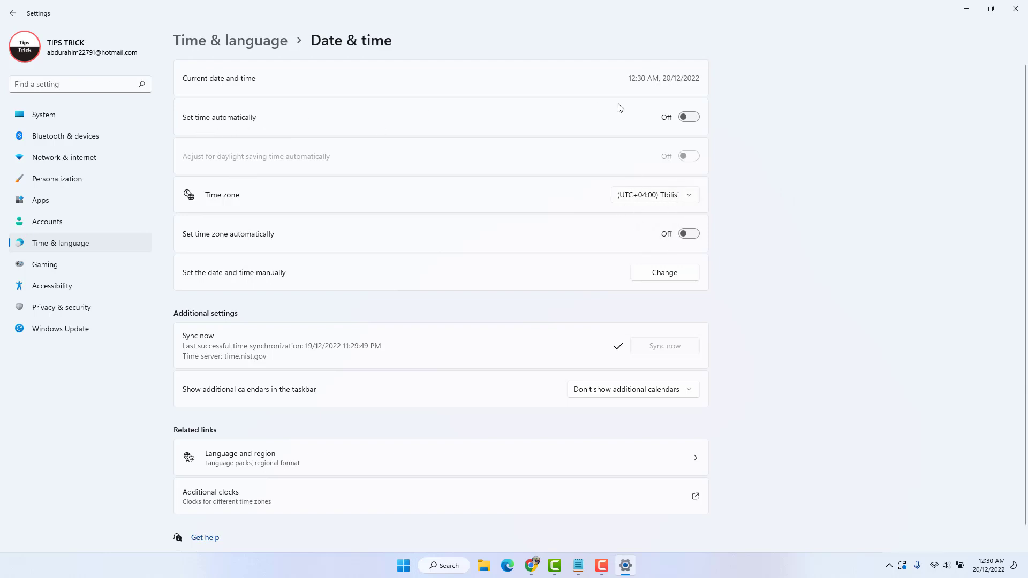
pyautogui.click(696, 119)
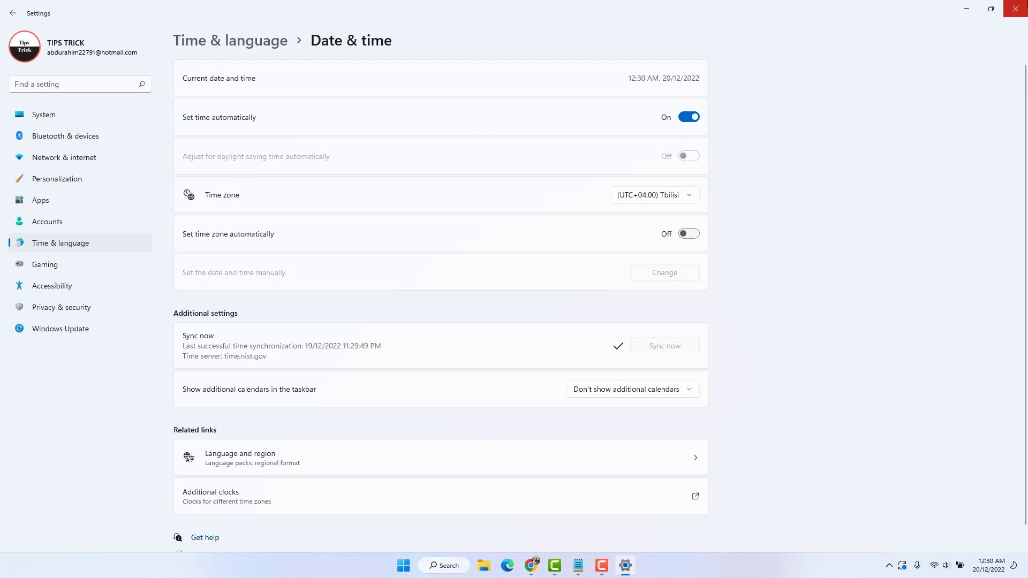
pyautogui.click(1015, 9)
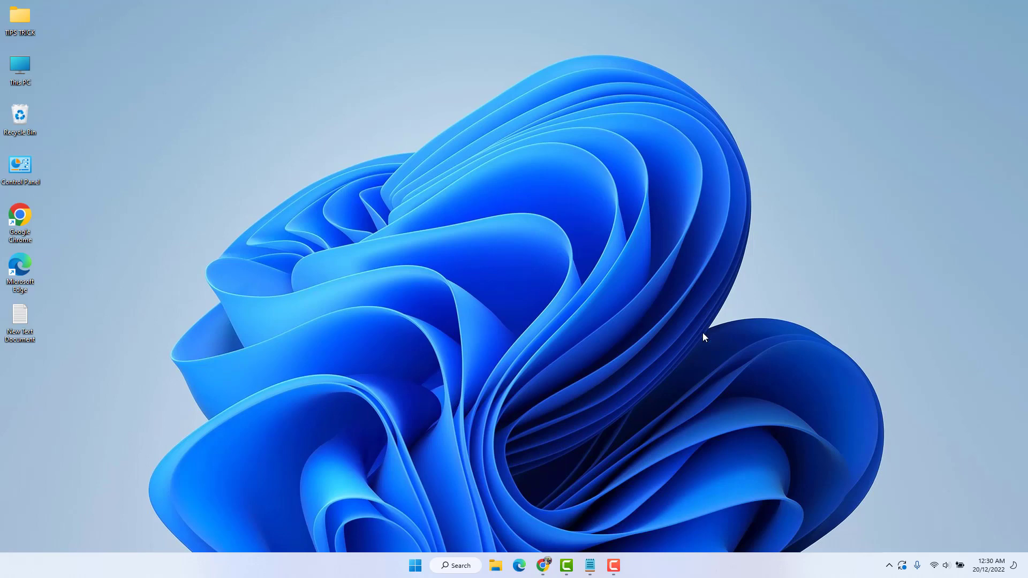
# - Restart the Windows Time service in the Services app, then close Services
pyautogui.click(443, 565)
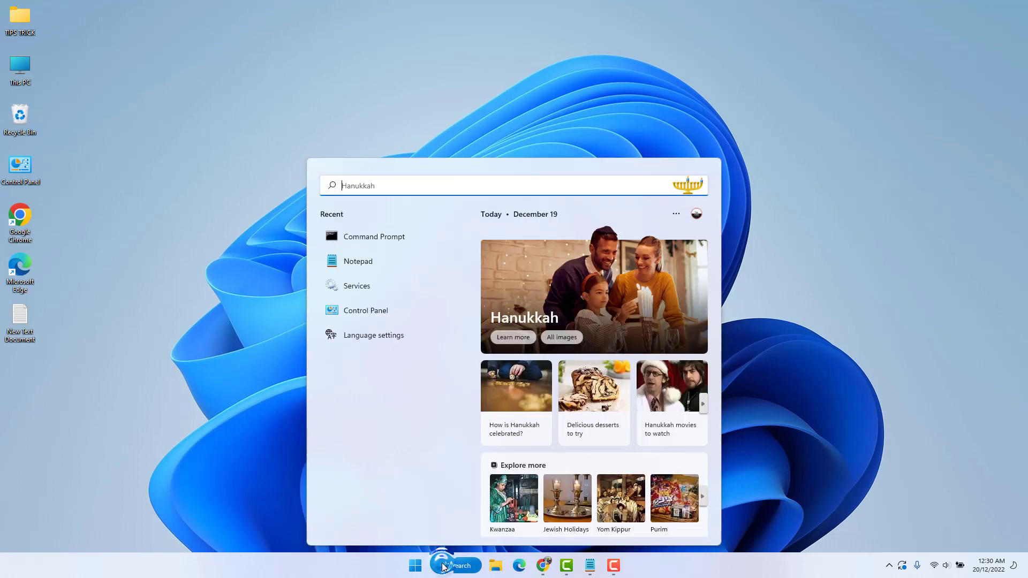
pyautogui.write('services')
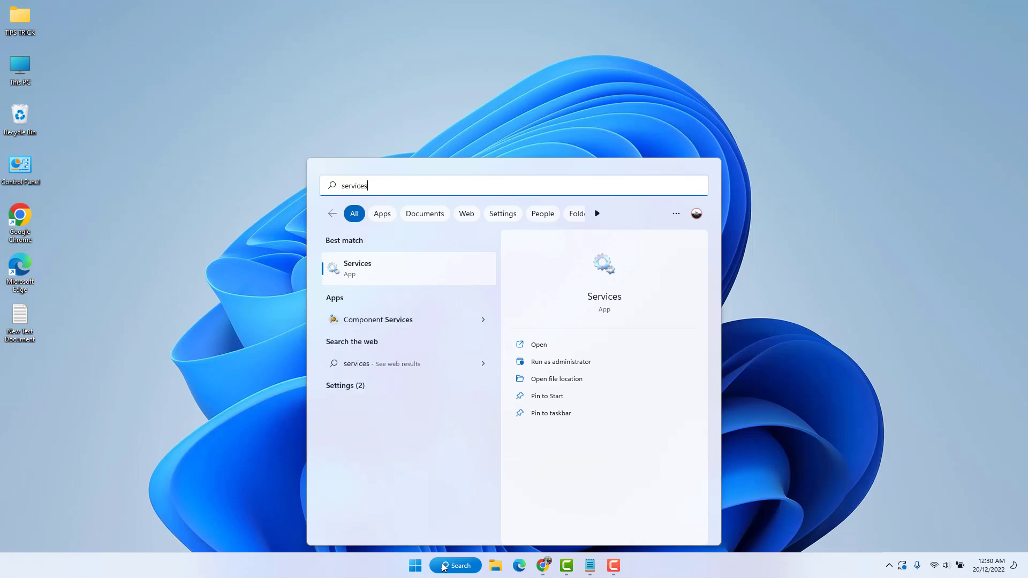
pyautogui.click(391, 272)
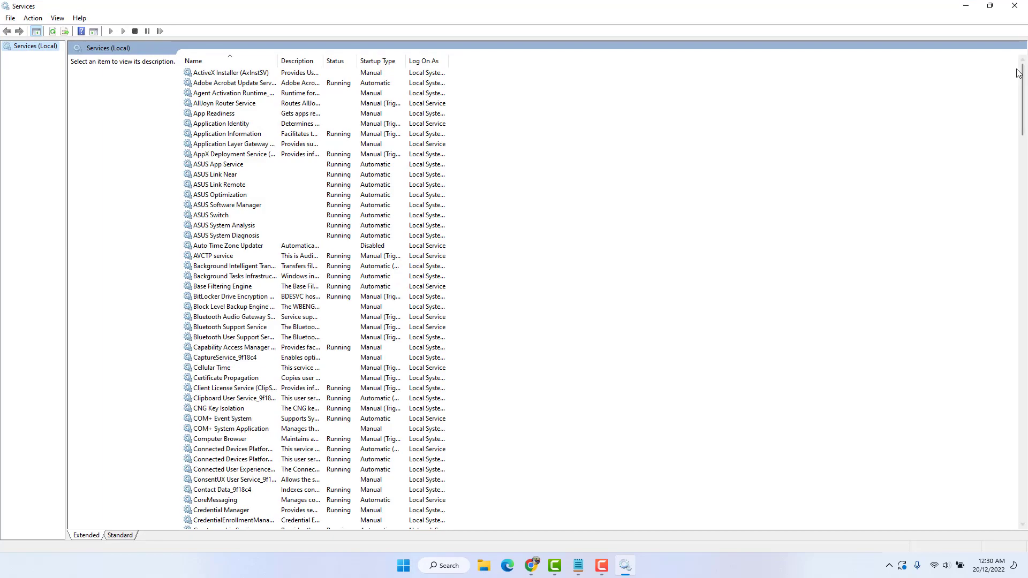
pyautogui.moveTo(1023, 92); pyautogui.dragTo(1003, 470)
pyautogui.click(225, 420)
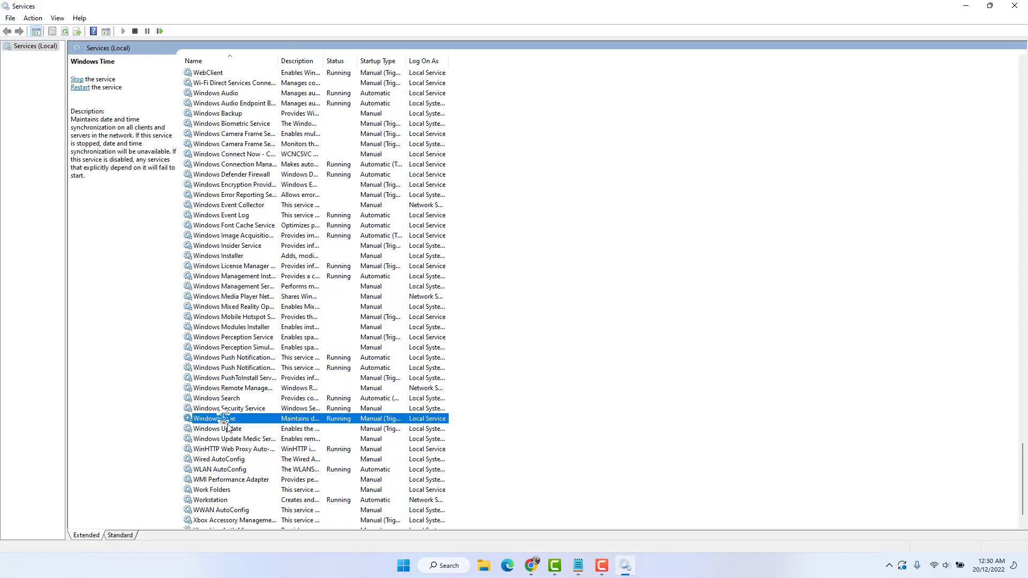
pyautogui.rightClick(232, 418)
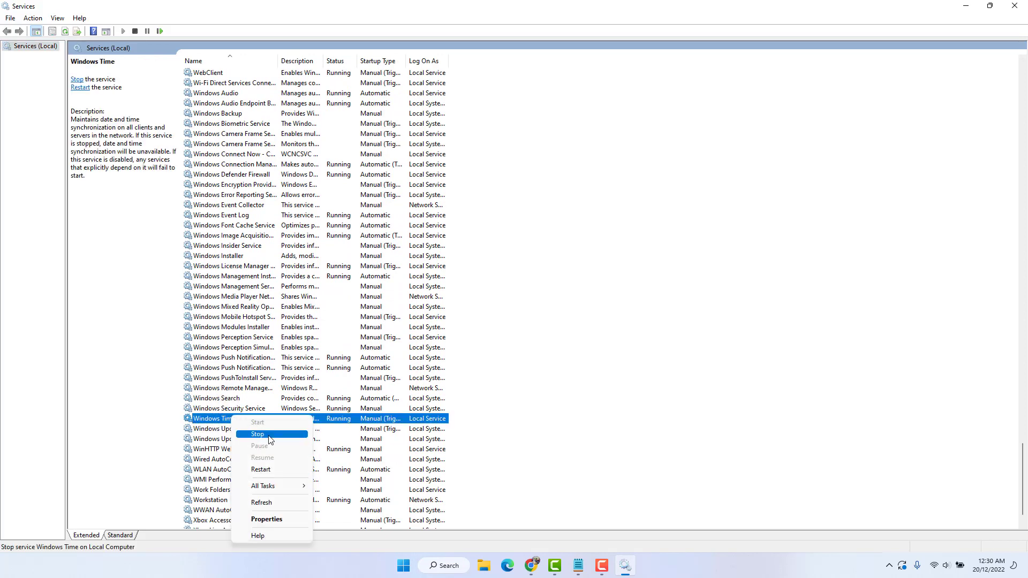
pyautogui.click(277, 471)
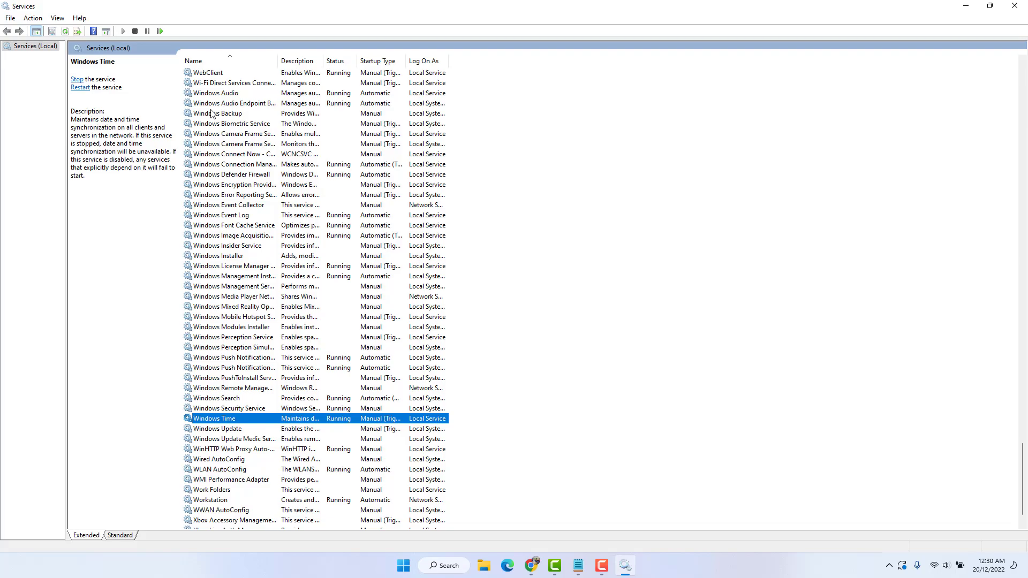
pyautogui.click(1015, 6)
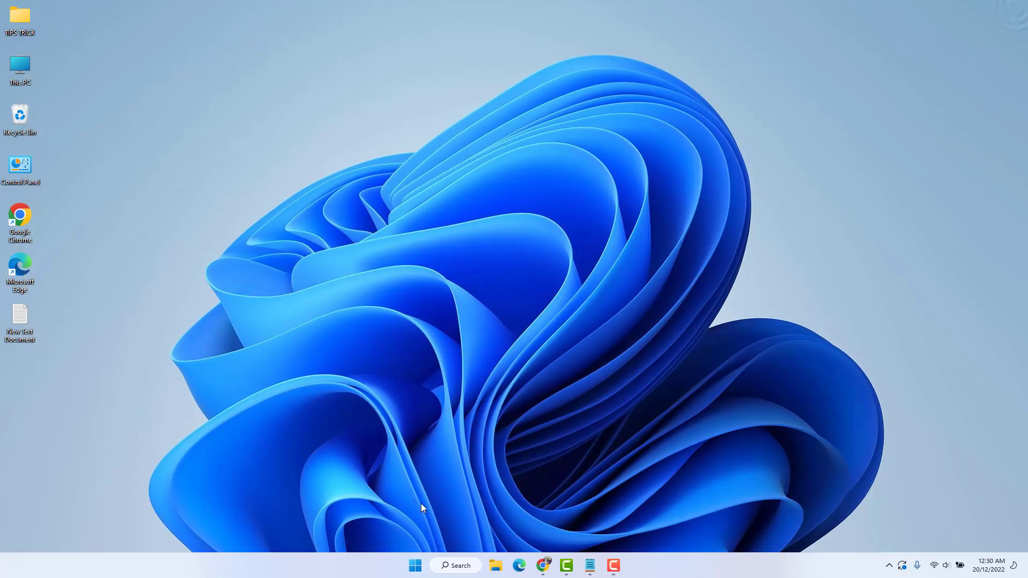
# - Sync the clock again with time.nist.gov on the Date & time page, then close Settings
pyautogui.rightClick(415, 566)
pyautogui.click(404, 463)
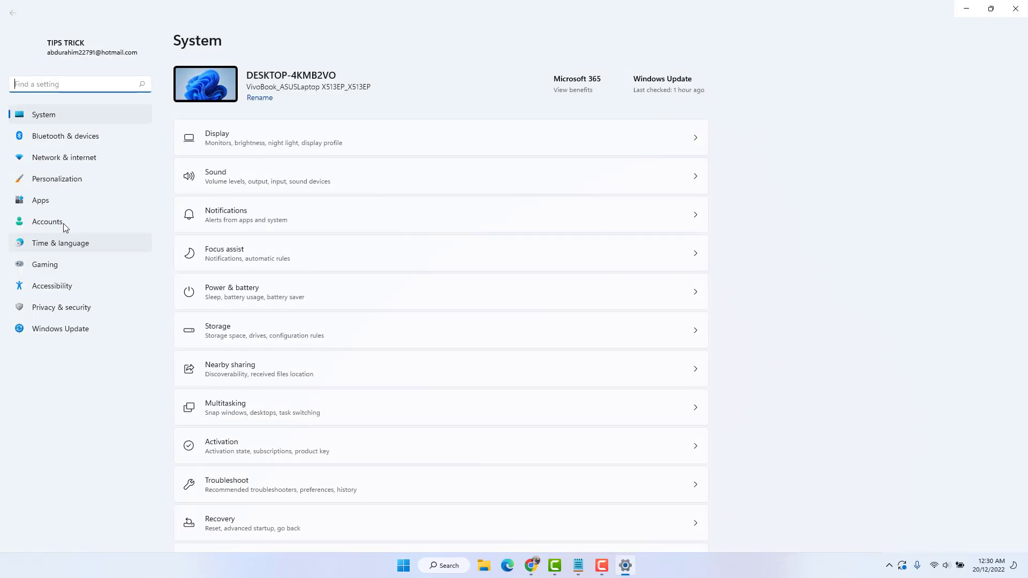
pyautogui.click(64, 244)
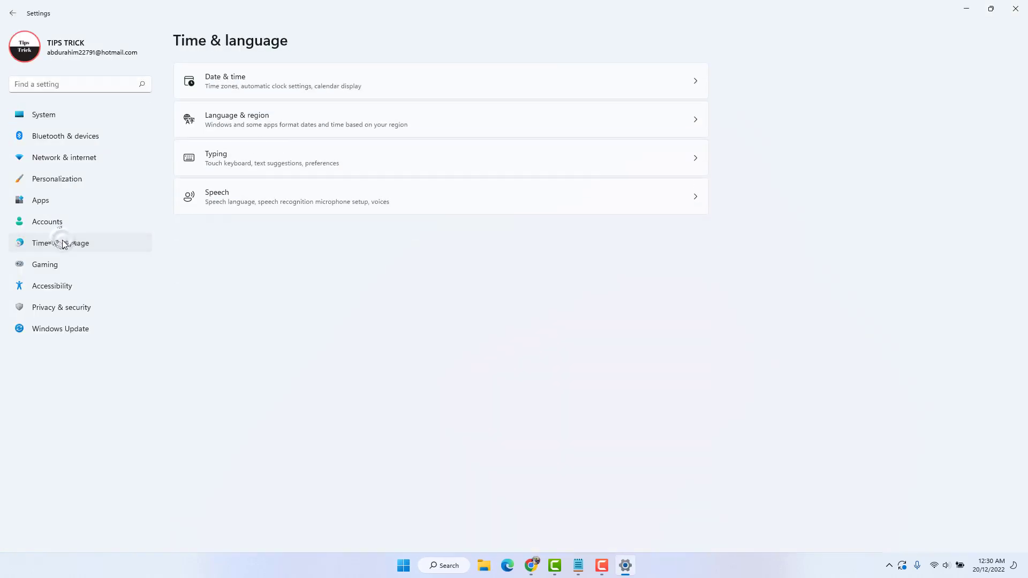
pyautogui.click(245, 83)
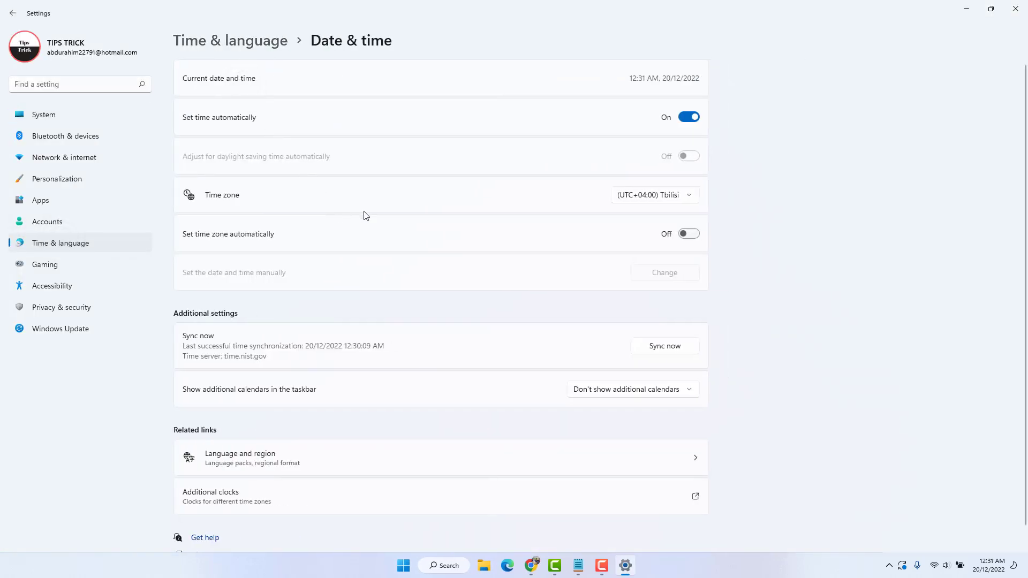
pyautogui.click(673, 351)
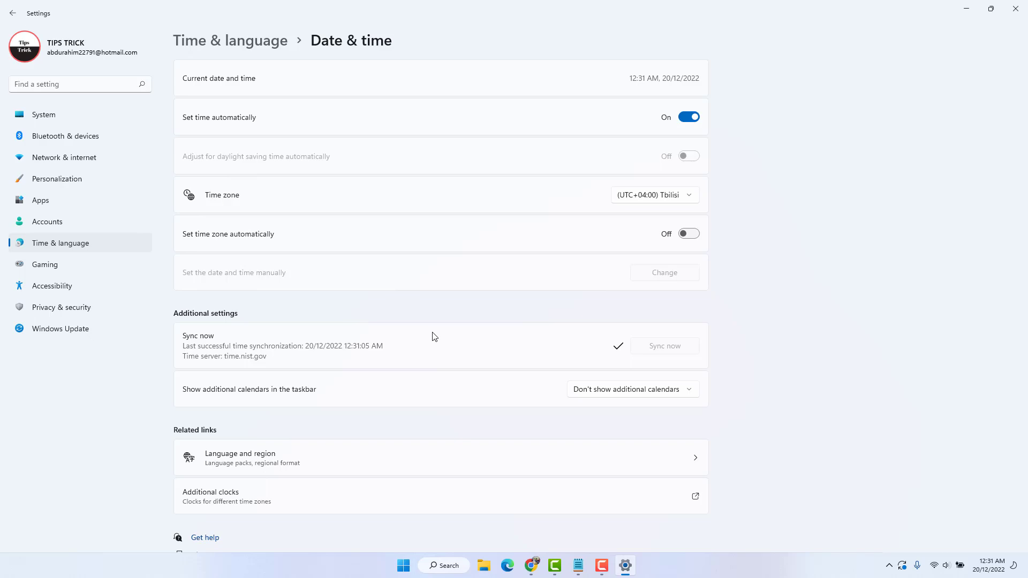
pyautogui.click(1016, 9)
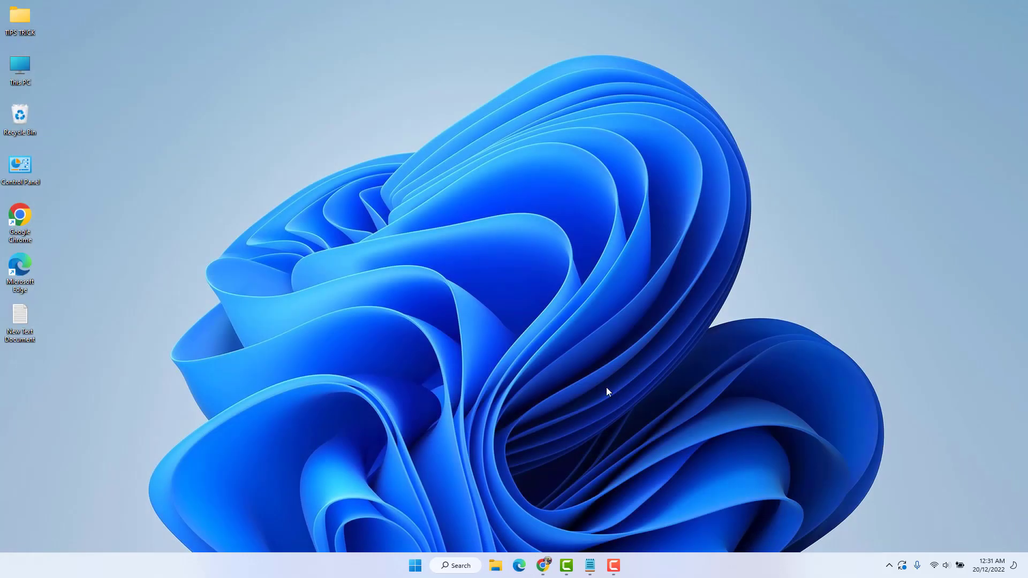
# - Launch Command Prompt as administrator from a 'cmd' search
pyautogui.click(465, 566)
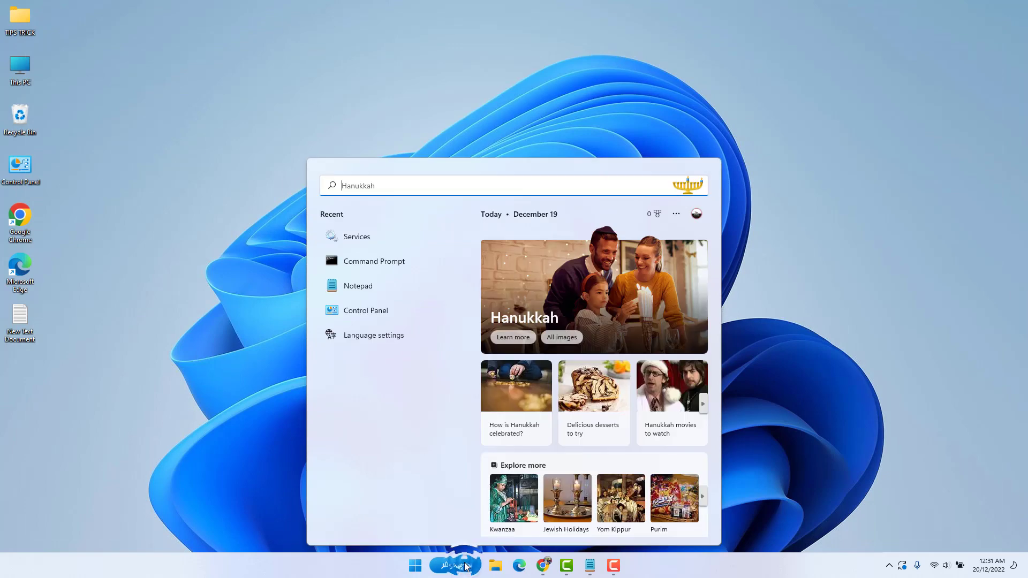
pyautogui.write('cmd')
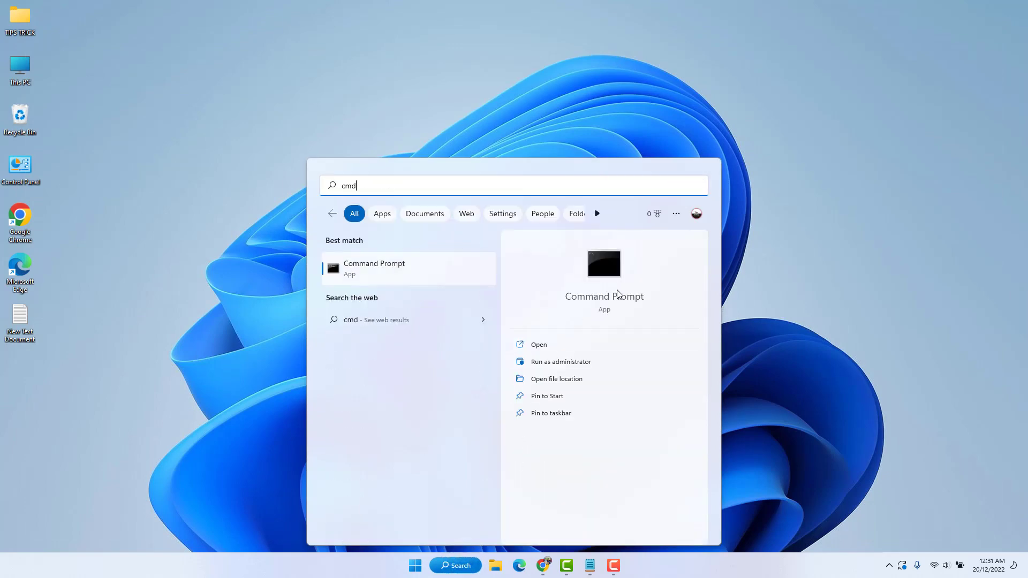
pyautogui.click(561, 361)
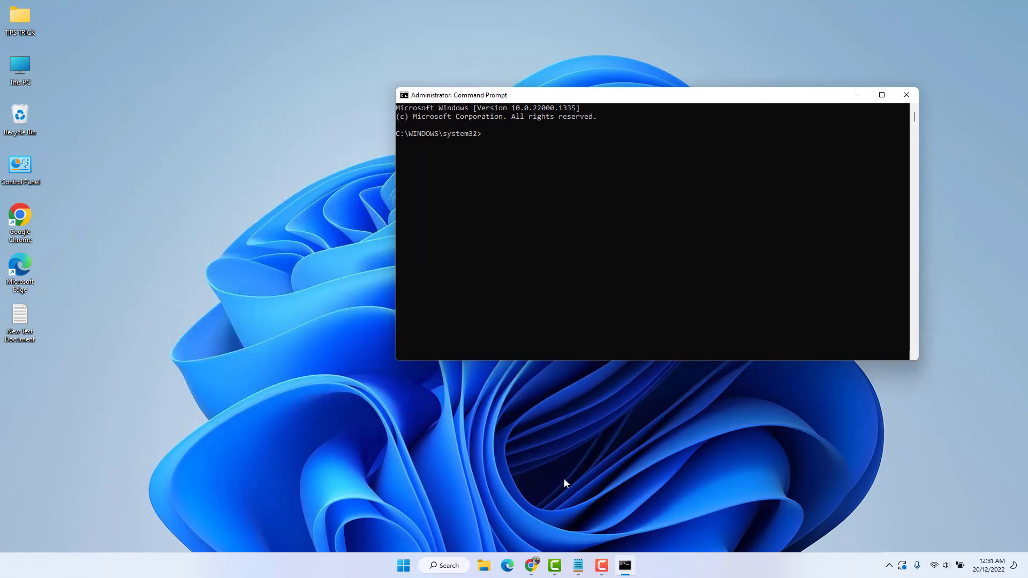
# - Copy 'net stop w32time' from the Notepad notes and paste it at the prompt
pyautogui.click(577, 565)
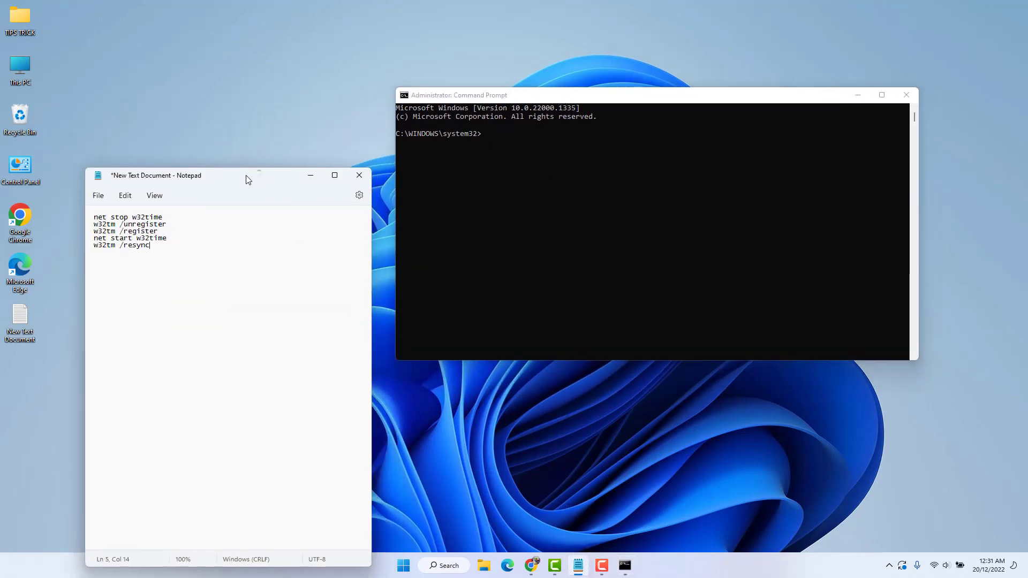
pyautogui.moveTo(248, 179); pyautogui.dragTo(215, 182)
pyautogui.moveTo(132, 221); pyautogui.dragTo(61, 221)
pyautogui.hotkey('ctrl', 'c')
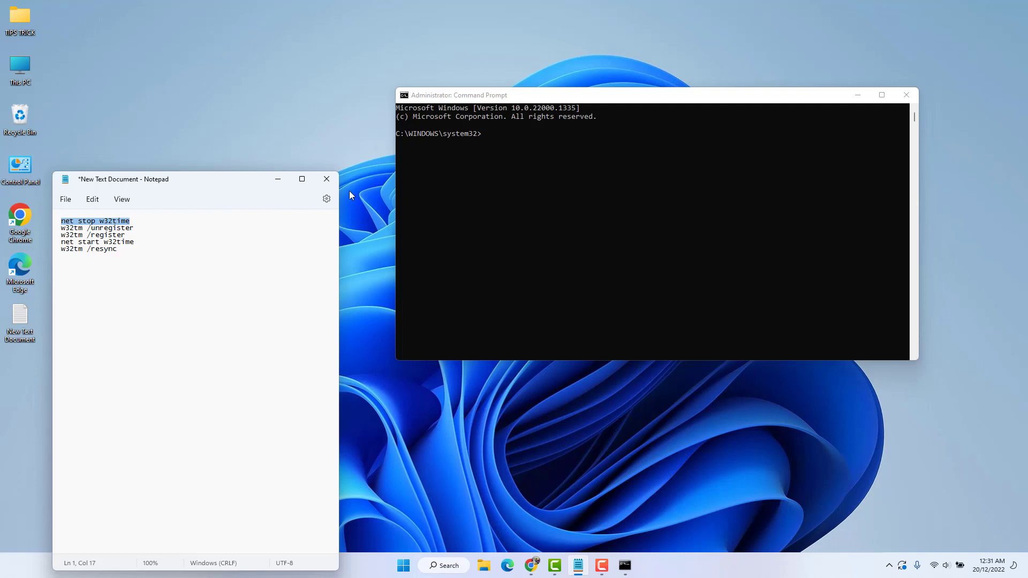
pyautogui.click(498, 138)
pyautogui.rightClick(497, 137)
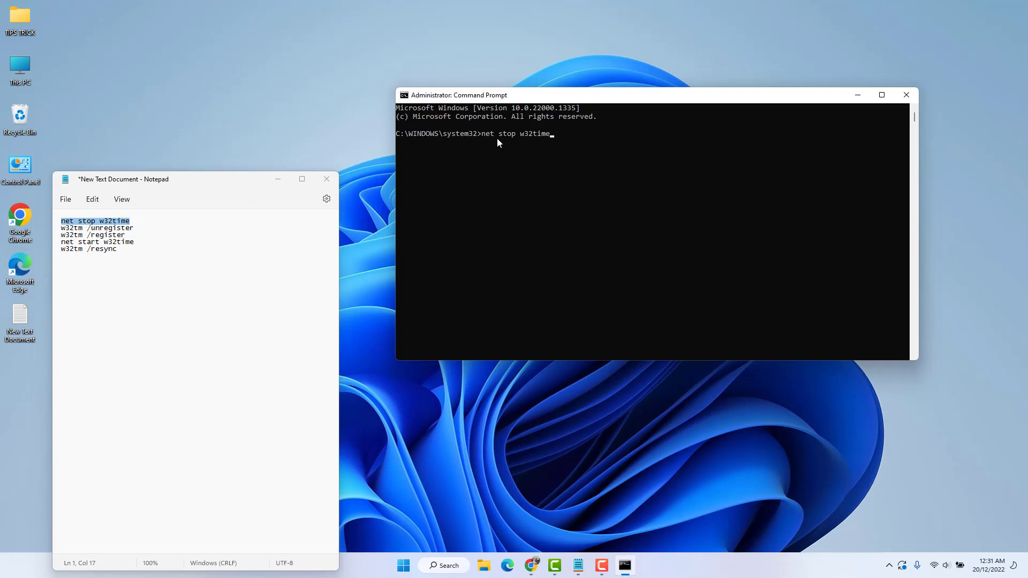
# - Run net stop w32time, then paste and run w32tm /unregister
pyautogui.press('Return')
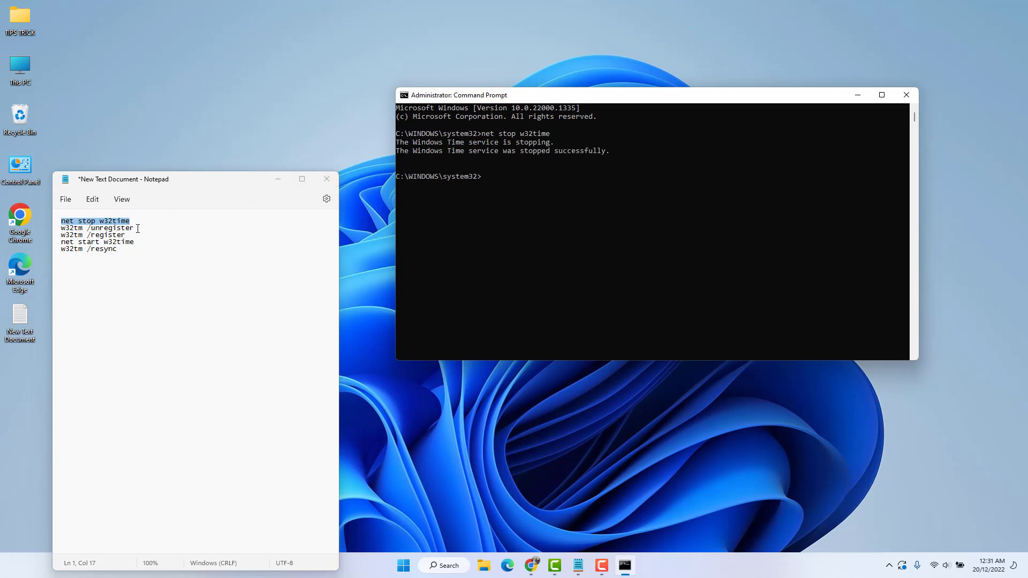
pyautogui.moveTo(62, 228); pyautogui.dragTo(133, 228)
pyautogui.hotkey('ctrl', 'c')
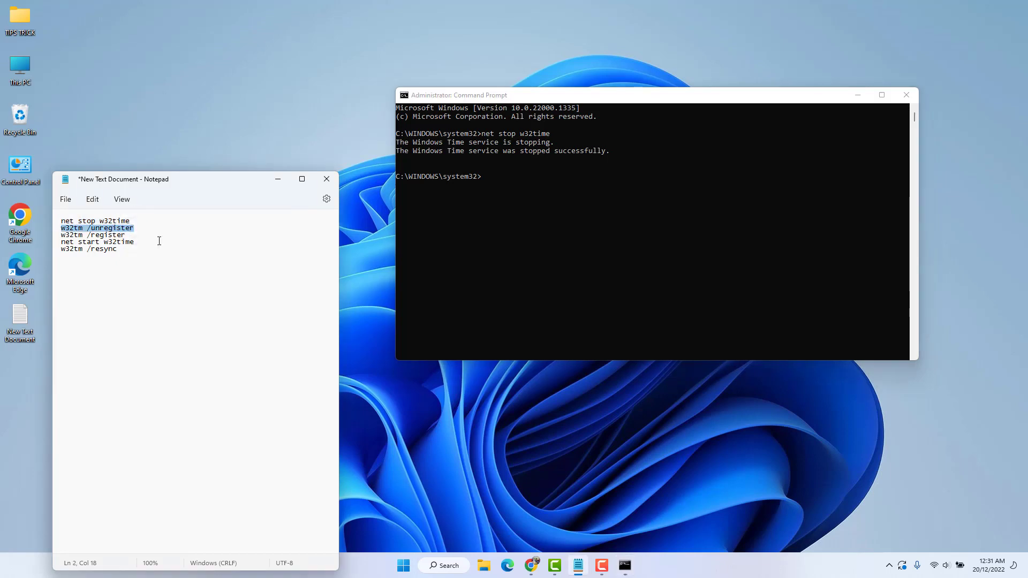
pyautogui.click(503, 178)
pyautogui.hotkey('ctrl', 'v')
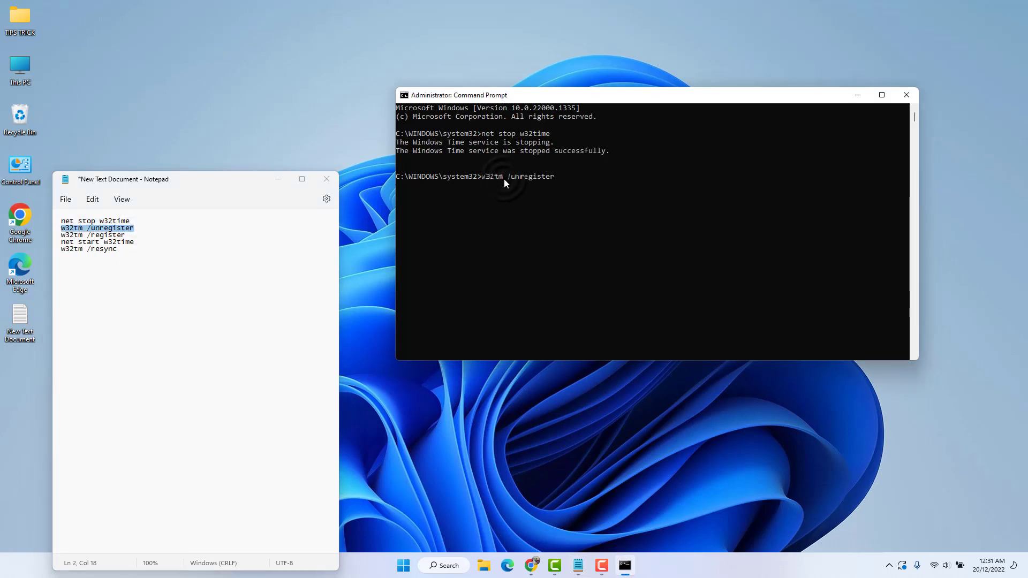
pyautogui.press('Return')
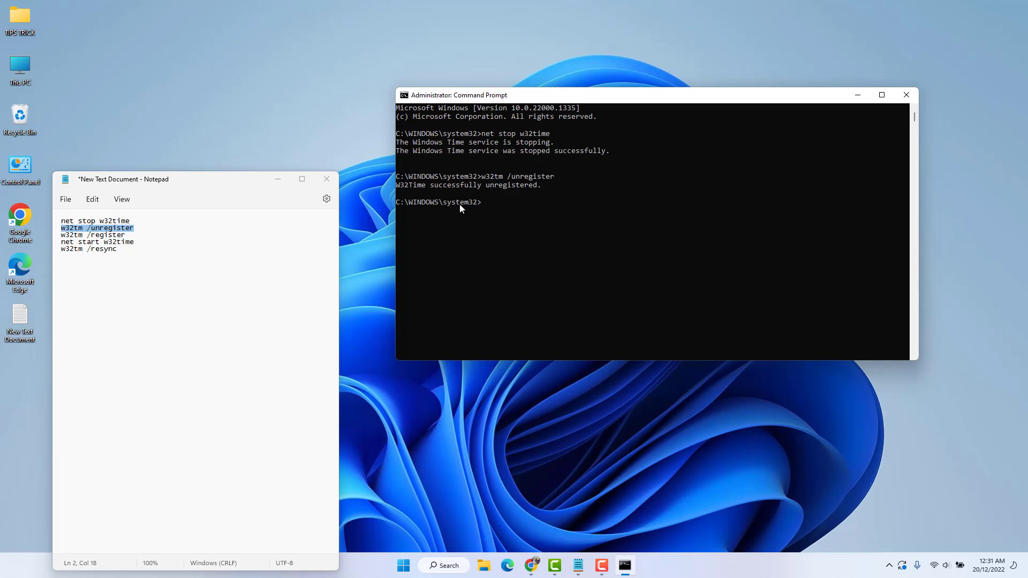
# - Paste and run w32tm /register, then net start w32time
pyautogui.moveTo(61, 235); pyautogui.dragTo(126, 235)
pyautogui.hotkey('ctrl', 'c')
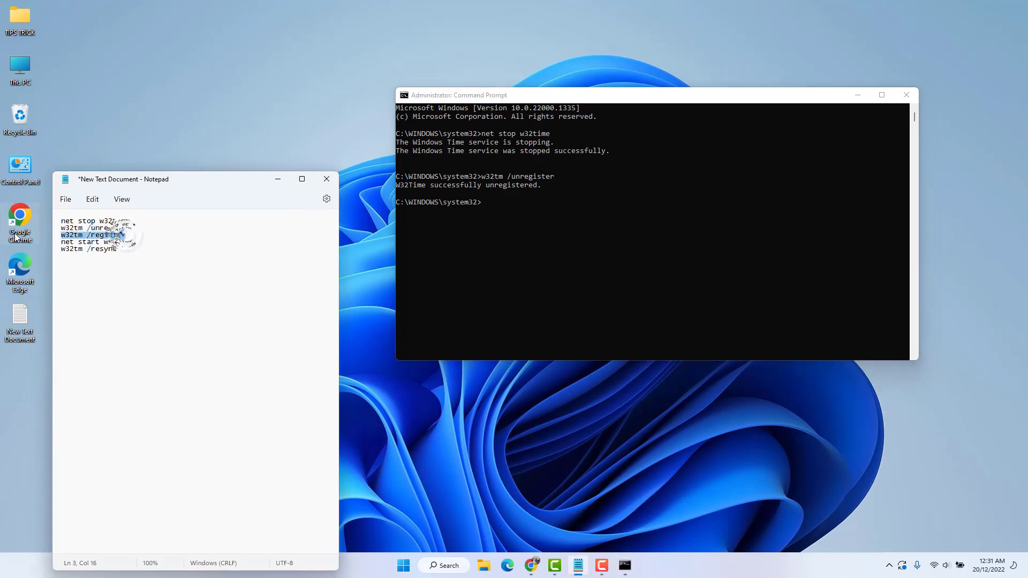
pyautogui.click(506, 202)
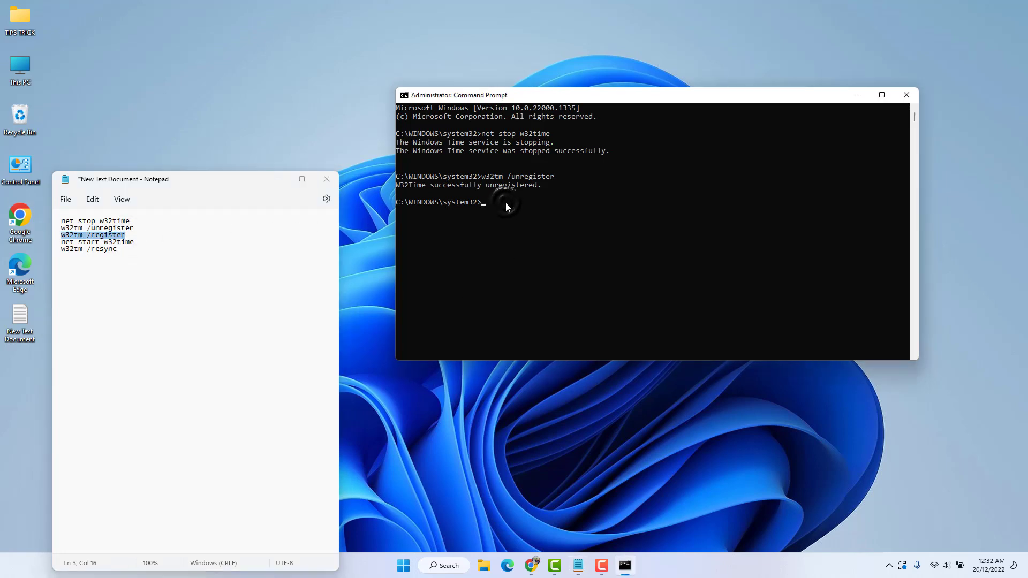
pyautogui.hotkey('ctrl', 'v')
pyautogui.press('Return')
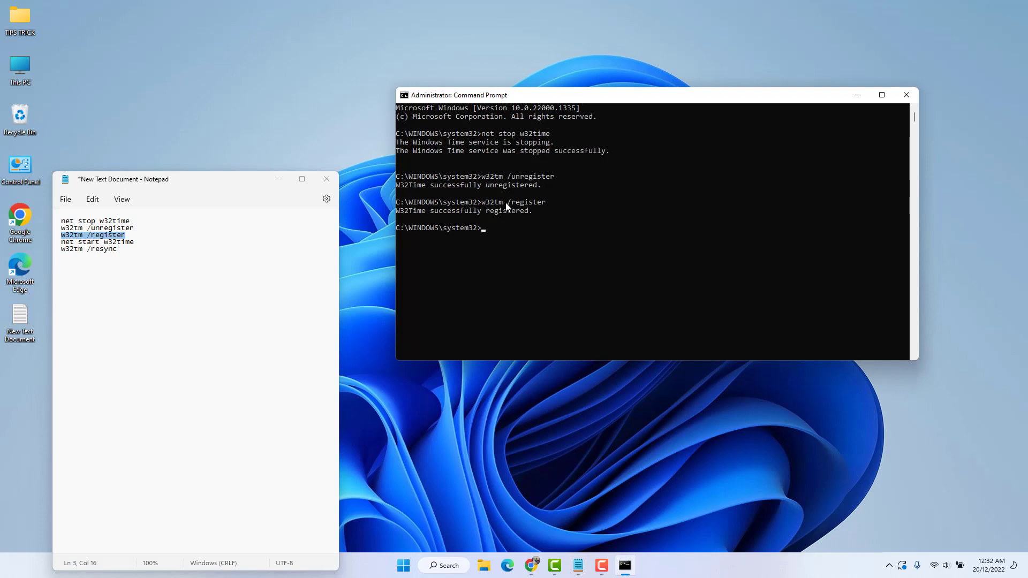
pyautogui.moveTo(134, 242); pyautogui.dragTo(30, 240)
pyautogui.hotkey('ctrl', 'c')
pyautogui.click(502, 233)
pyautogui.rightClick(502, 229)
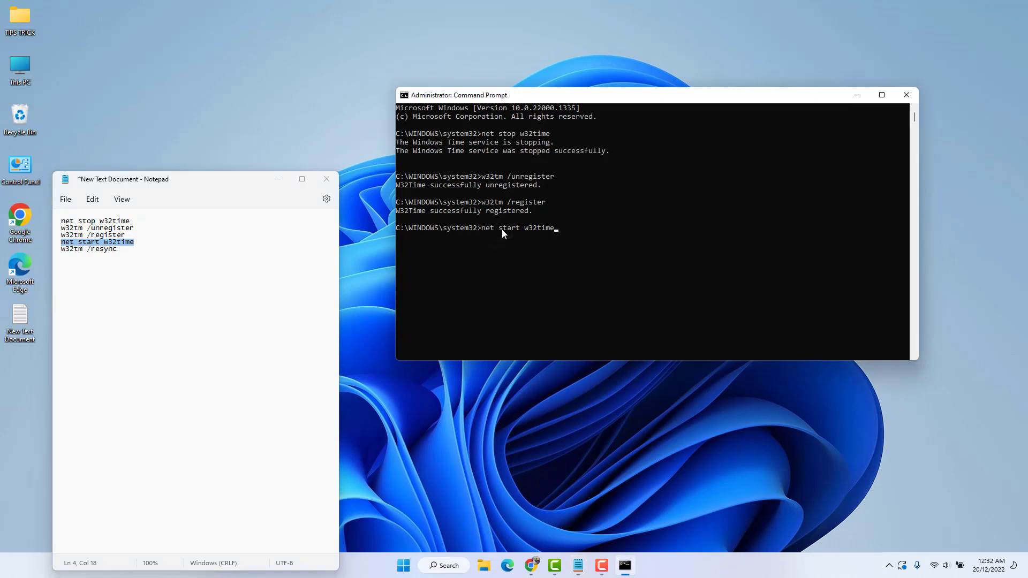
pyautogui.press('Return')
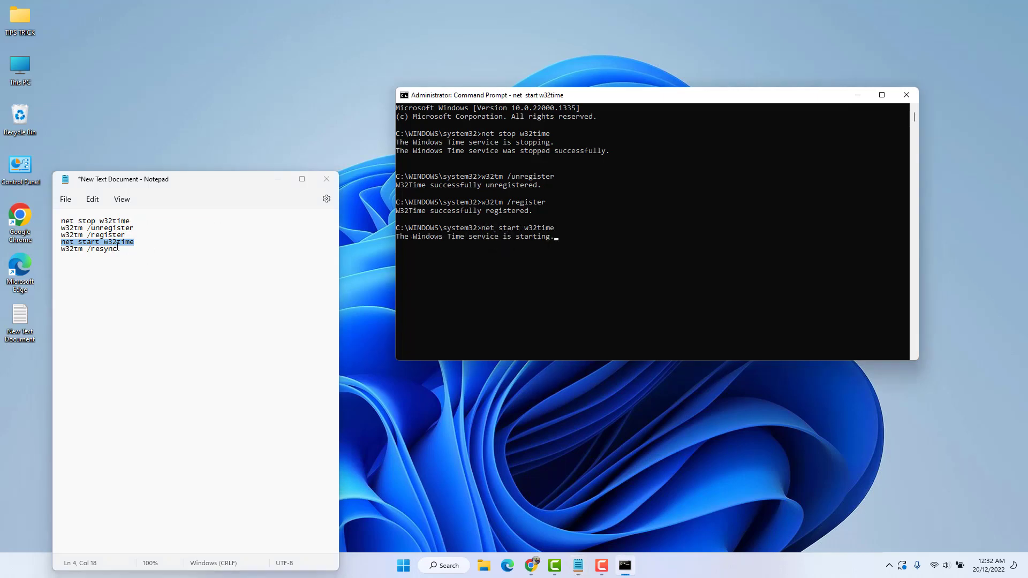
# - Paste and run w32tm /resync to resynchronize the clock
pyautogui.moveTo(115, 249); pyautogui.dragTo(23, 253)
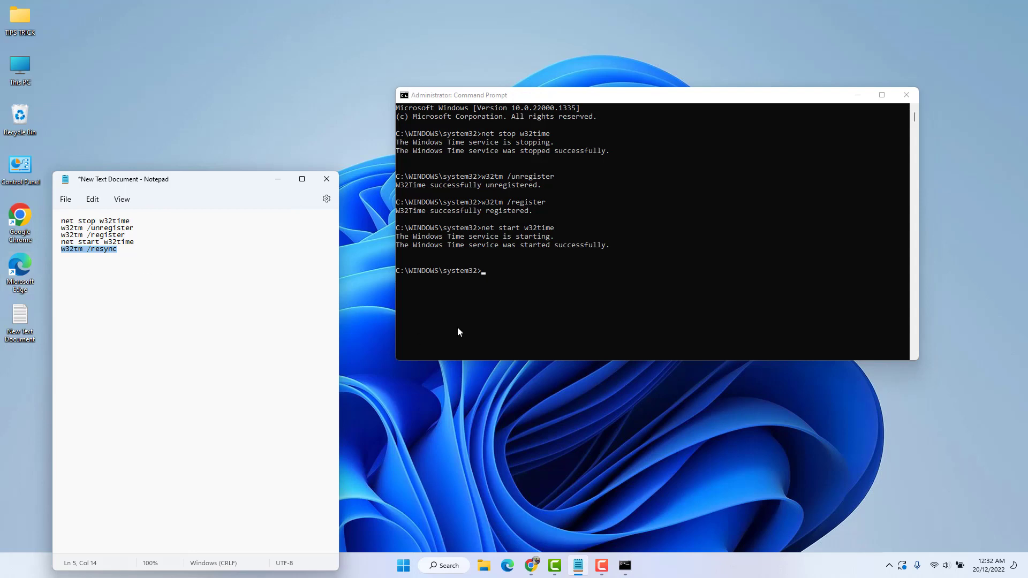
pyautogui.click(561, 248)
pyautogui.click(513, 271)
pyautogui.rightClick(481, 274)
pyautogui.press('Return')
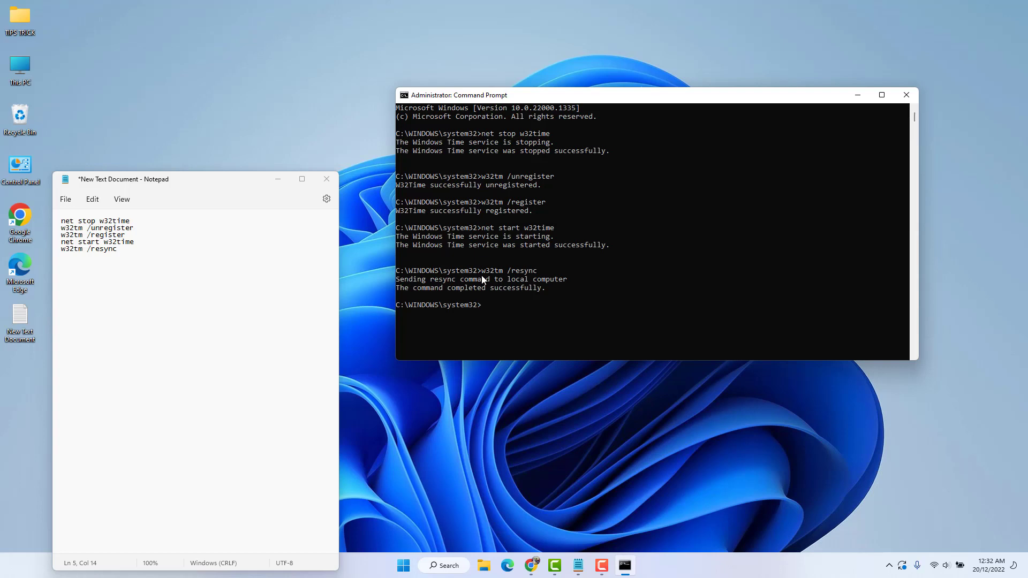
# - Close Notepad without saving and close the Command Prompt window
pyautogui.click(327, 179)
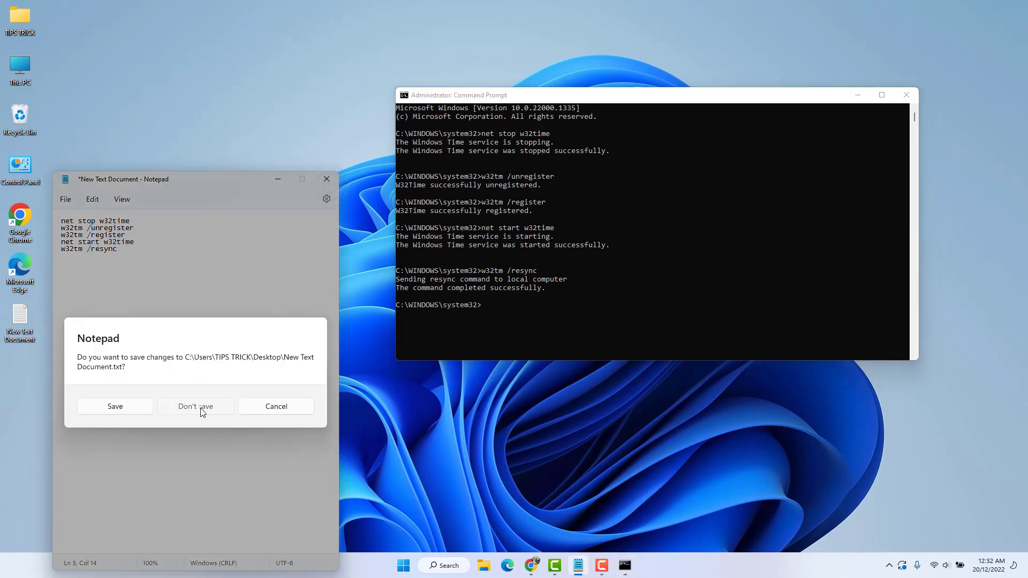
pyautogui.click(202, 409)
pyautogui.click(905, 97)
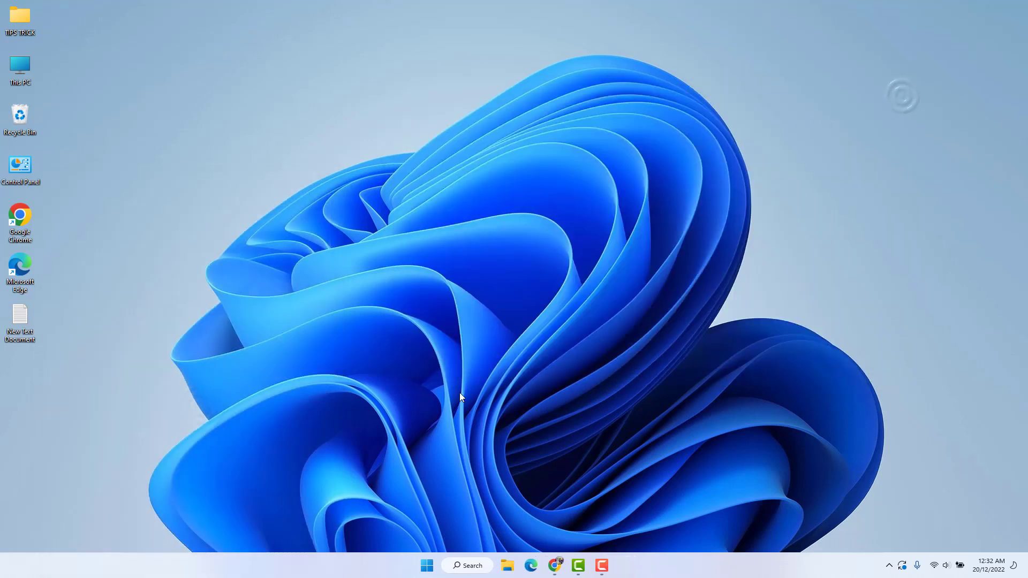
# - Open the classic Date and Time dialog via Additional clocks on the Date & time page
pyautogui.rightClick(428, 571)
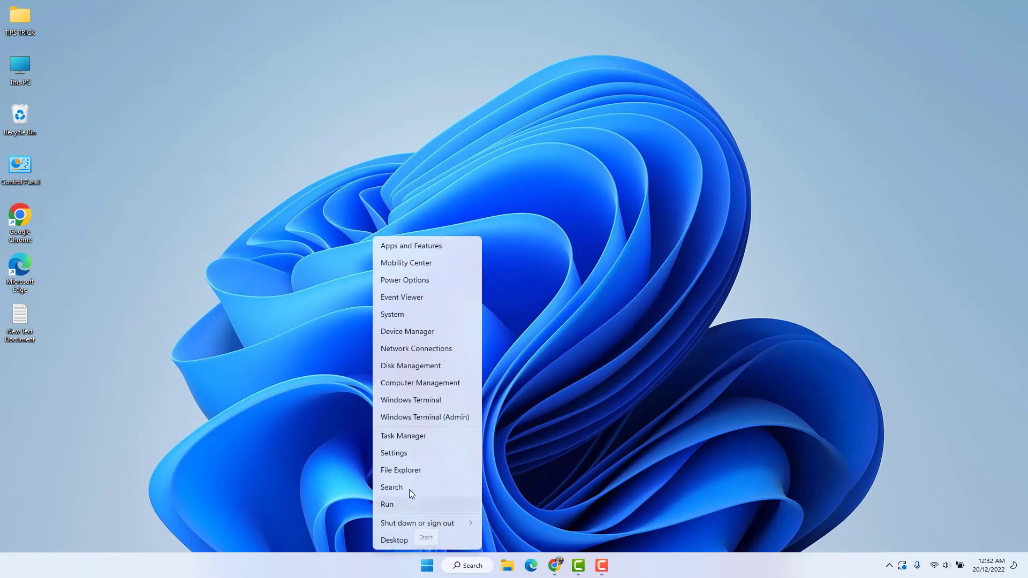
pyautogui.click(410, 452)
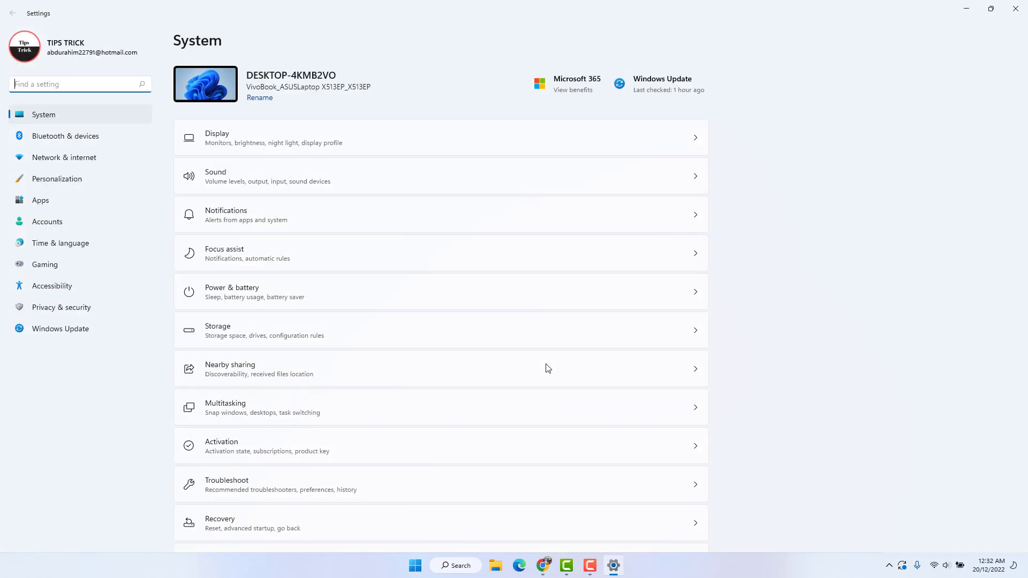
pyautogui.click(79, 247)
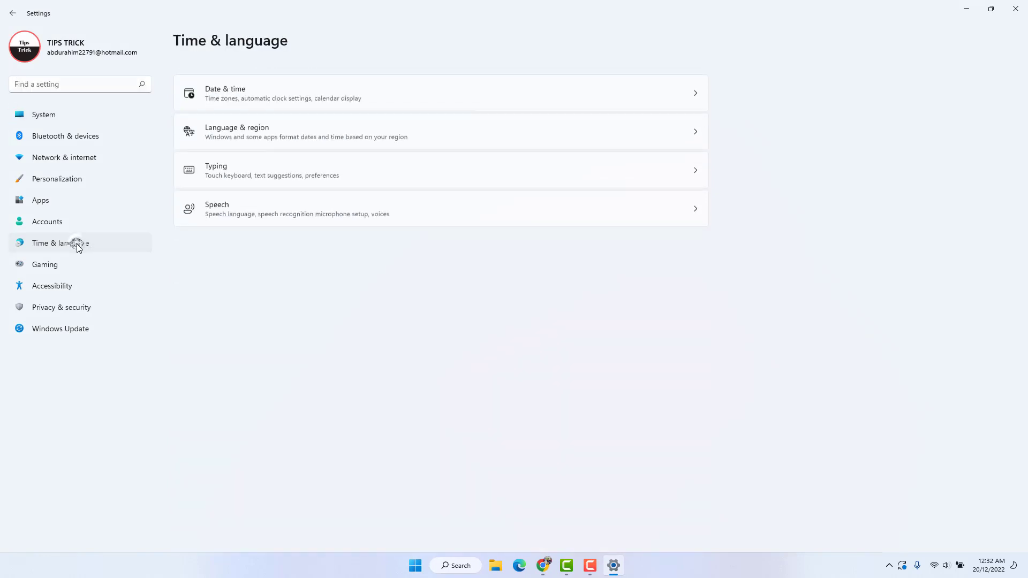
pyautogui.click(384, 90)
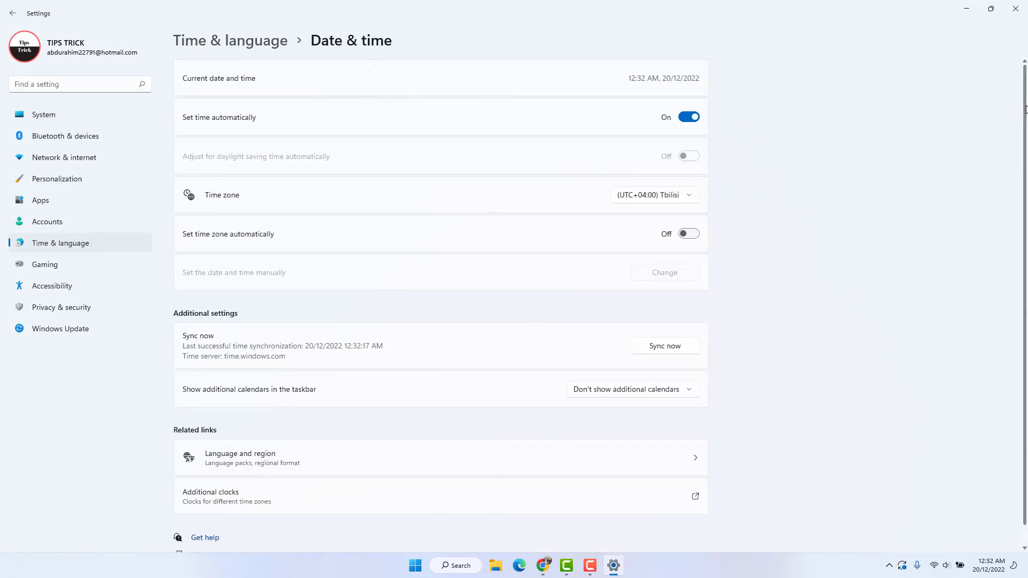
pyautogui.scroll(-1, 1012, 310)
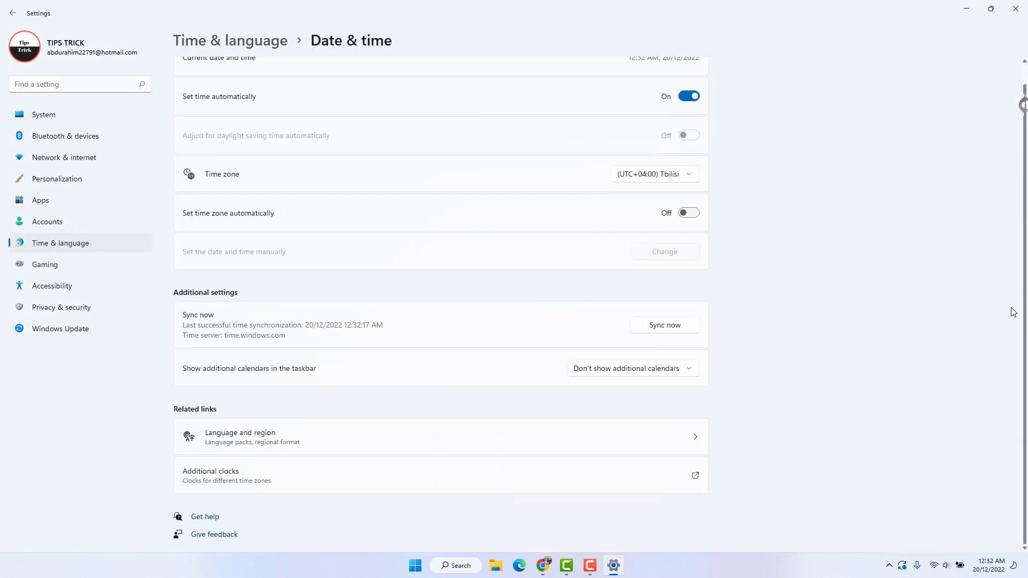
pyautogui.click(227, 481)
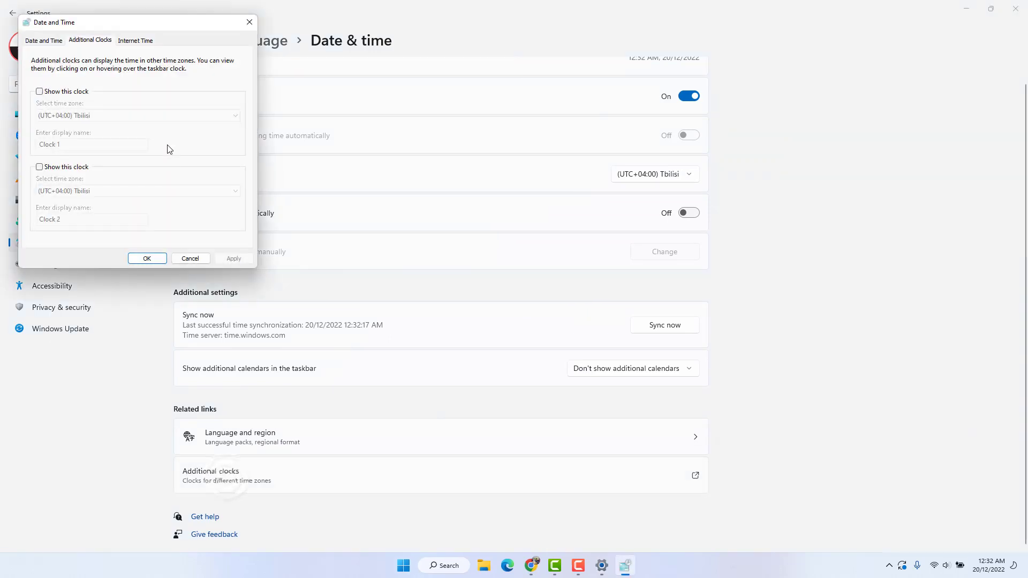
# - In Internet Time settings, choose time.windows.com as the server and update now
pyautogui.click(141, 44)
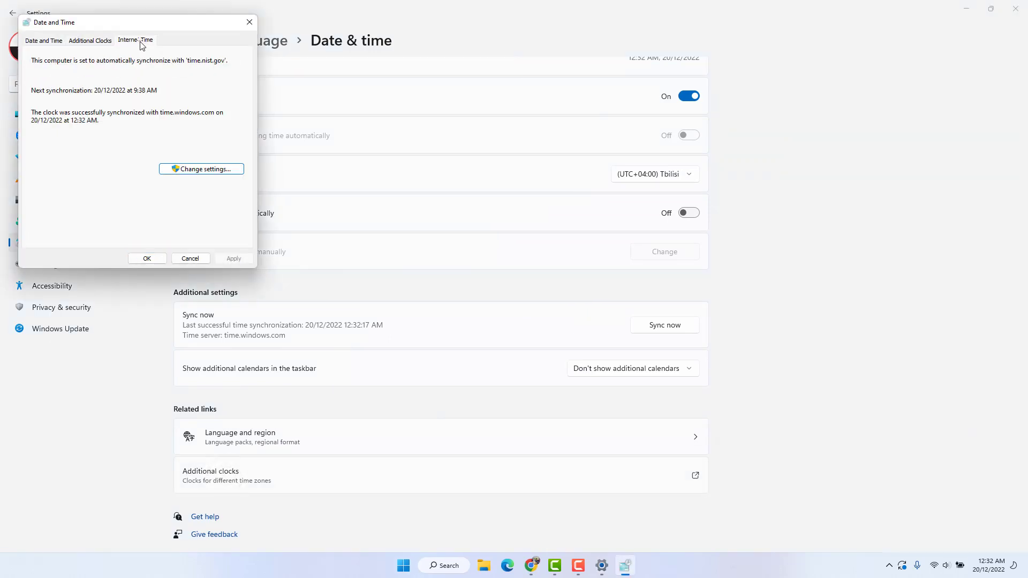
pyautogui.click(191, 171)
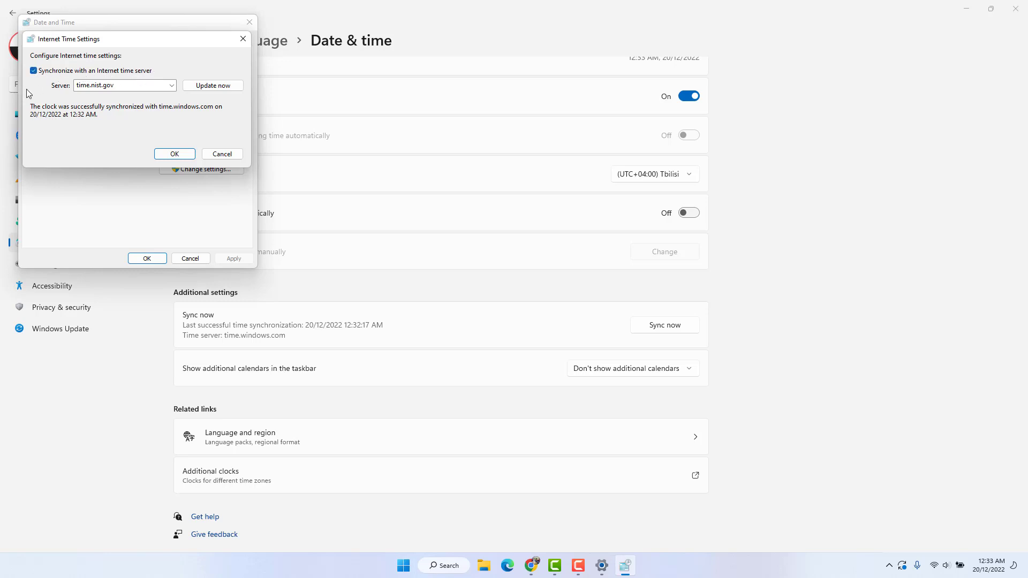
pyautogui.click(171, 86)
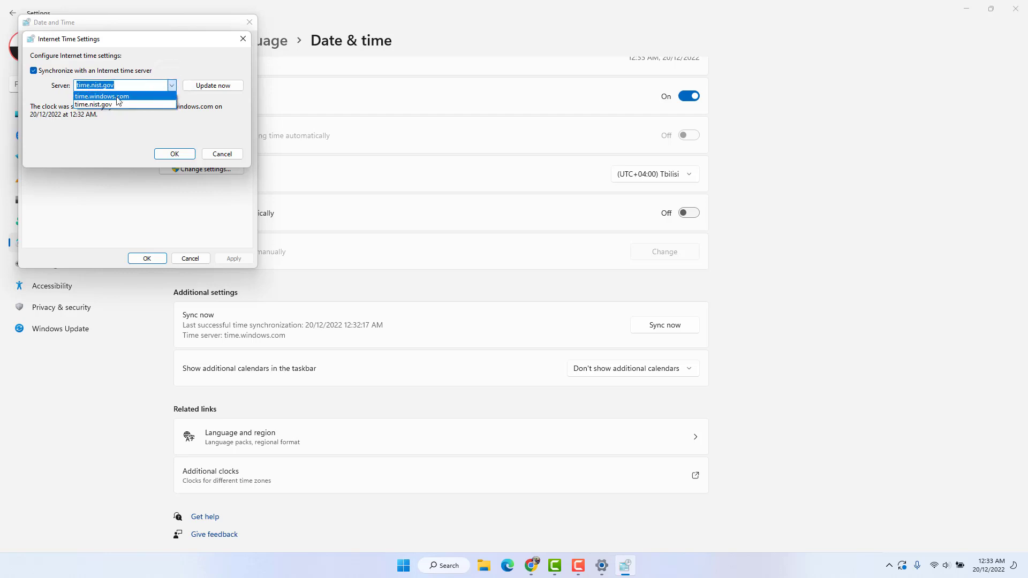
pyautogui.click(118, 98)
pyautogui.click(200, 86)
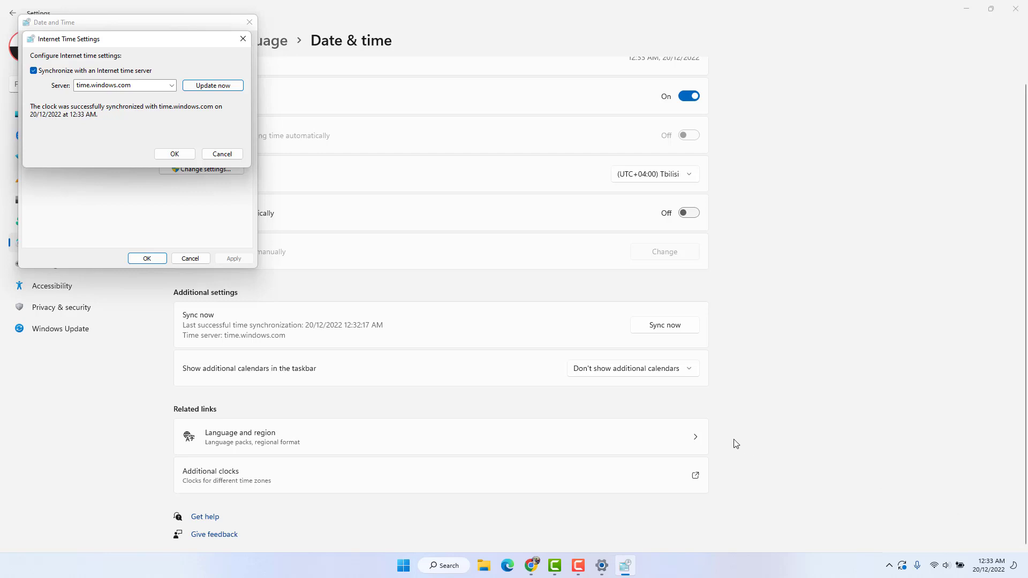
# - Switch the server to time.nist.gov and update now
pyautogui.click(171, 86)
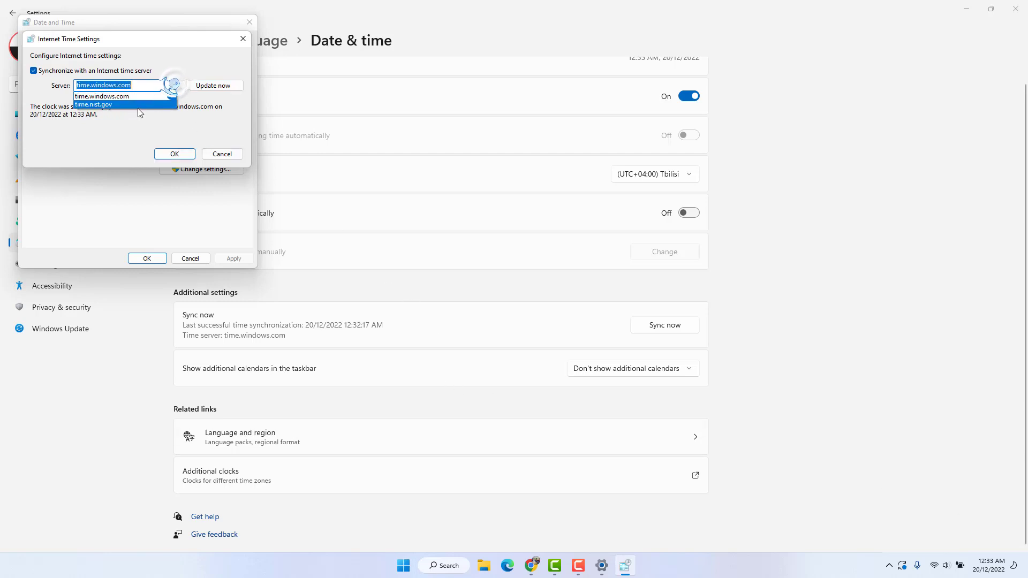
pyautogui.click(140, 105)
pyautogui.click(227, 89)
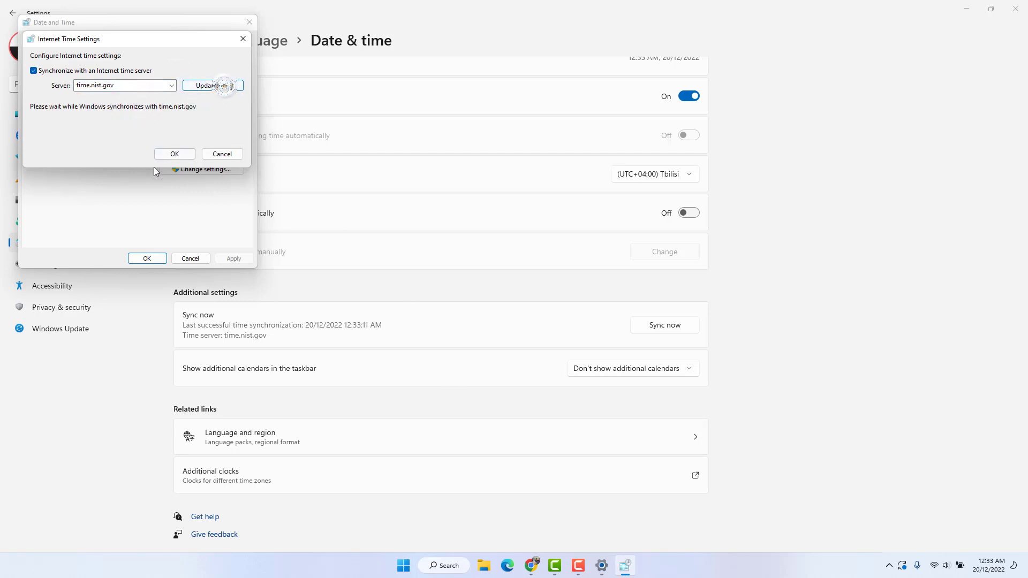